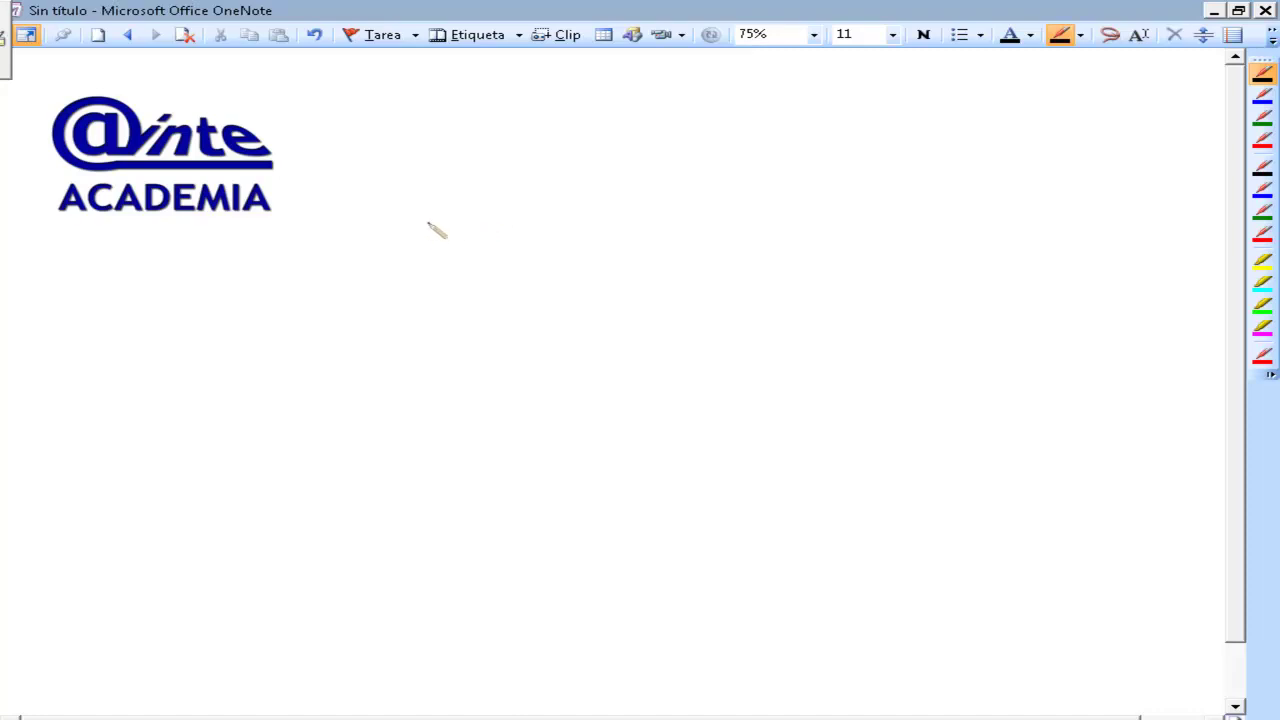
# - Handwrite the PESO heading in black ink with weights 30 to 35 listed beneath it
pyautogui.moveTo(414, 127)
pyautogui.mouseDown()
pyautogui.moveTo(418, 142)
pyautogui.moveTo(456, 152)
pyautogui.moveTo(456, 130)
pyautogui.moveTo(460, 152)
pyautogui.moveTo(490, 134)
pyautogui.mouseUp()
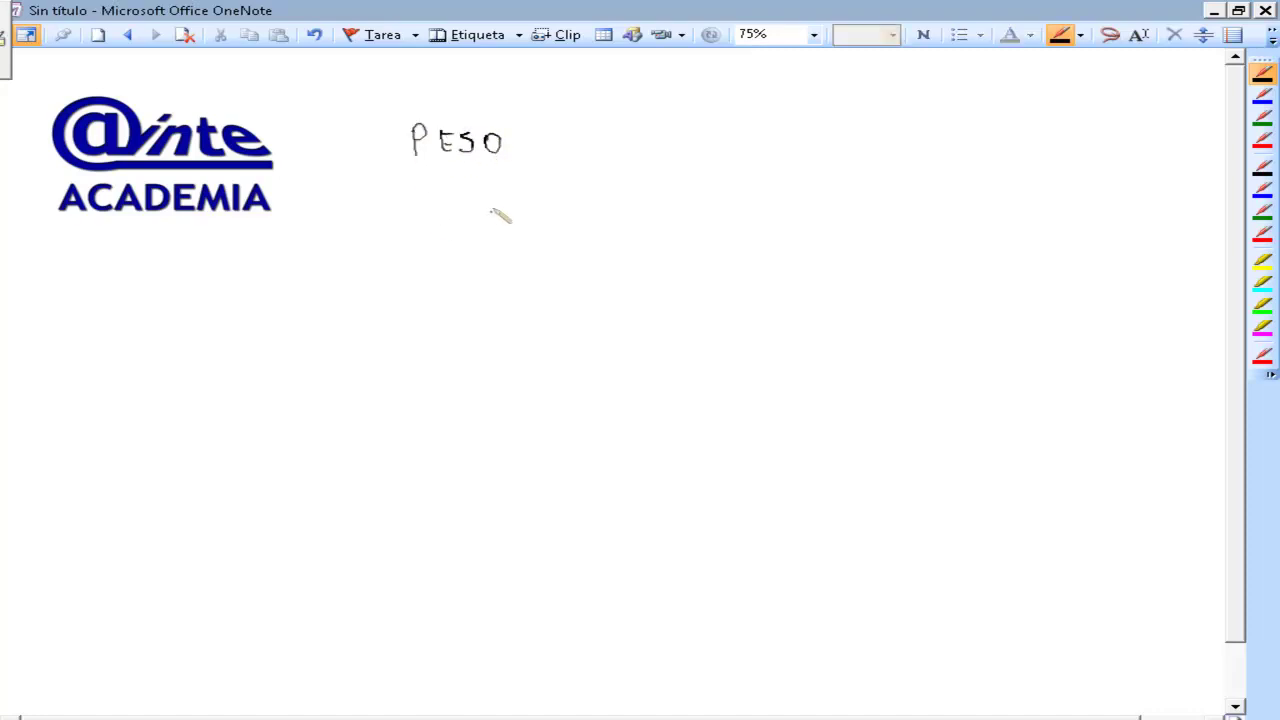
pyautogui.moveTo(437, 213)
pyautogui.mouseDown()
pyautogui.moveTo(449, 228)
pyautogui.moveTo(438, 236)
pyautogui.mouseUp()
pyautogui.moveTo(468, 210); pyautogui.dragTo(467, 211)
pyautogui.moveTo(439, 270)
pyautogui.mouseDown()
pyautogui.moveTo(439, 295)
pyautogui.moveTo(479, 294)
pyautogui.moveTo(447, 350)
pyautogui.moveTo(488, 348)
pyautogui.mouseUp()
pyautogui.moveTo(463, 390)
pyautogui.mouseDown()
pyautogui.moveTo(458, 408)
pyautogui.moveTo(480, 408)
pyautogui.moveTo(460, 463)
pyautogui.moveTo(490, 457)
pyautogui.moveTo(457, 533)
pyautogui.moveTo(490, 514)
pyautogui.moveTo(488, 532)
pyautogui.mouseUp()
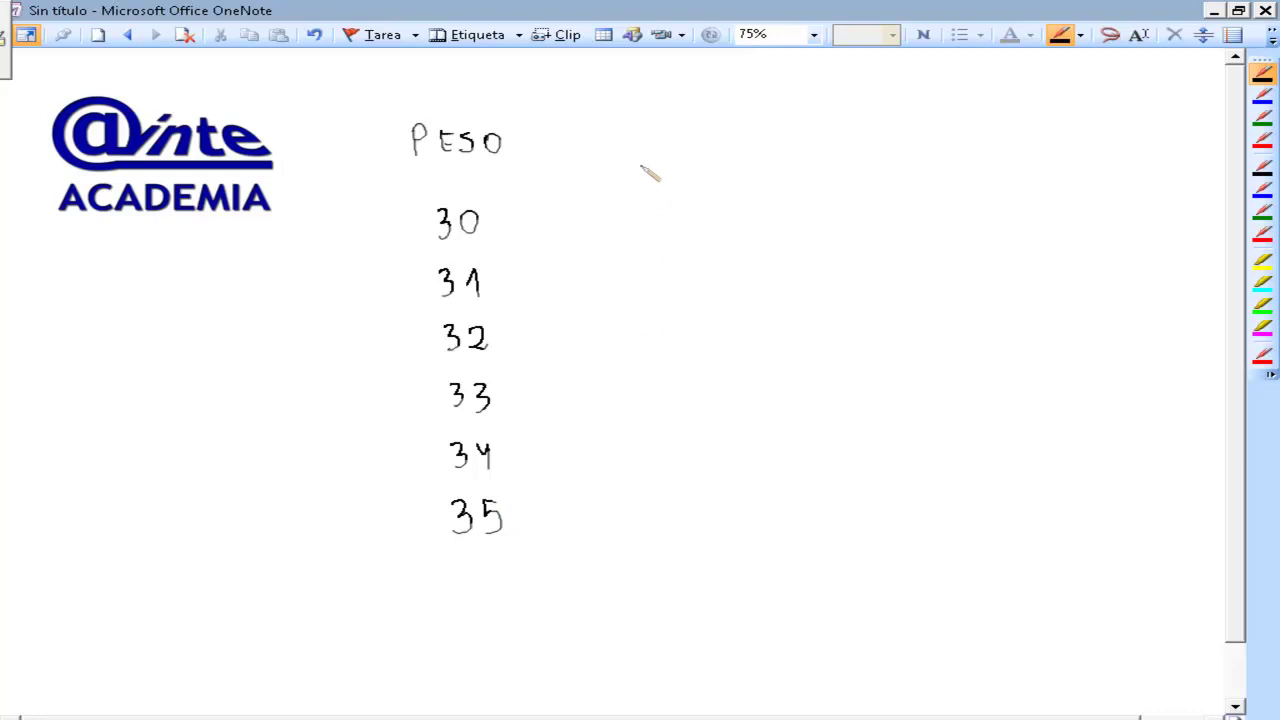
# - Handwrite the Nº niños heading and the counts 6, 7, 6, 2, 8, 3 beside each weight
pyautogui.moveTo(610, 148)
pyautogui.mouseDown()
pyautogui.moveTo(628, 126)
pyautogui.moveTo(734, 138)
pyautogui.mouseUp()
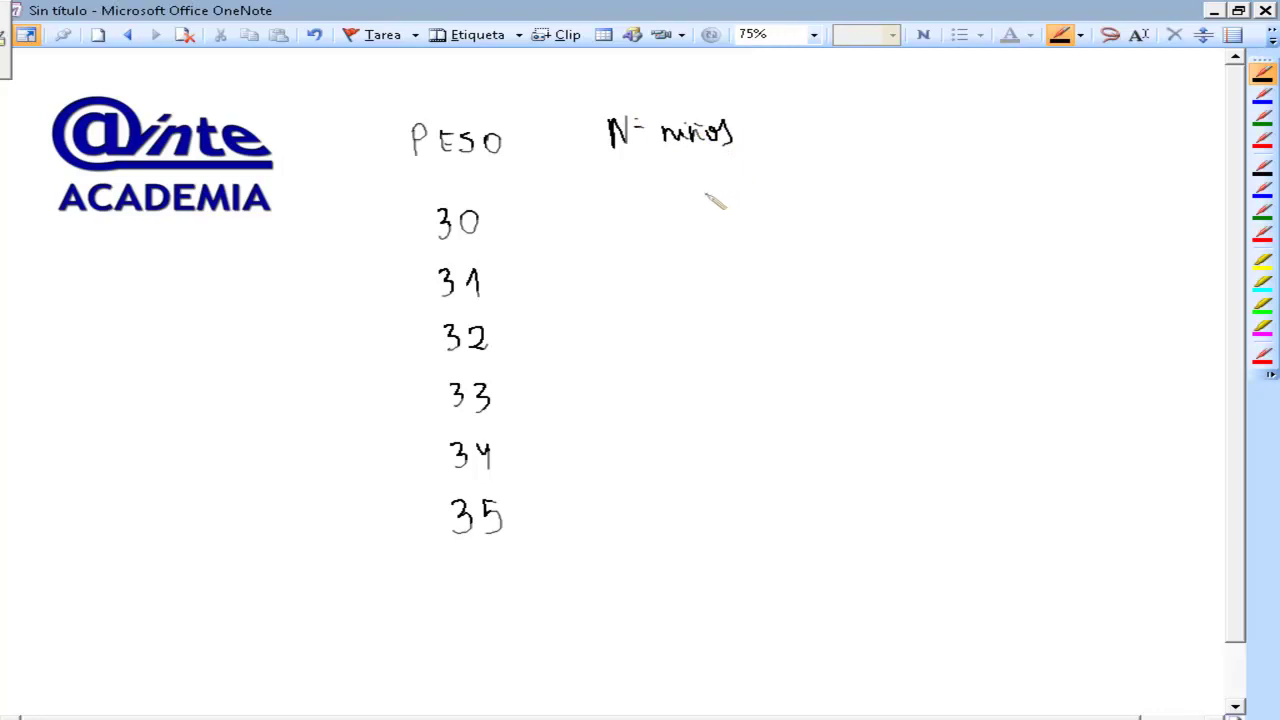
pyautogui.moveTo(662, 201)
pyautogui.mouseDown()
pyautogui.moveTo(656, 228)
pyautogui.moveTo(649, 217)
pyautogui.mouseUp()
pyautogui.moveTo(646, 262)
pyautogui.mouseDown()
pyautogui.moveTo(656, 287)
pyautogui.moveTo(671, 276)
pyautogui.mouseUp()
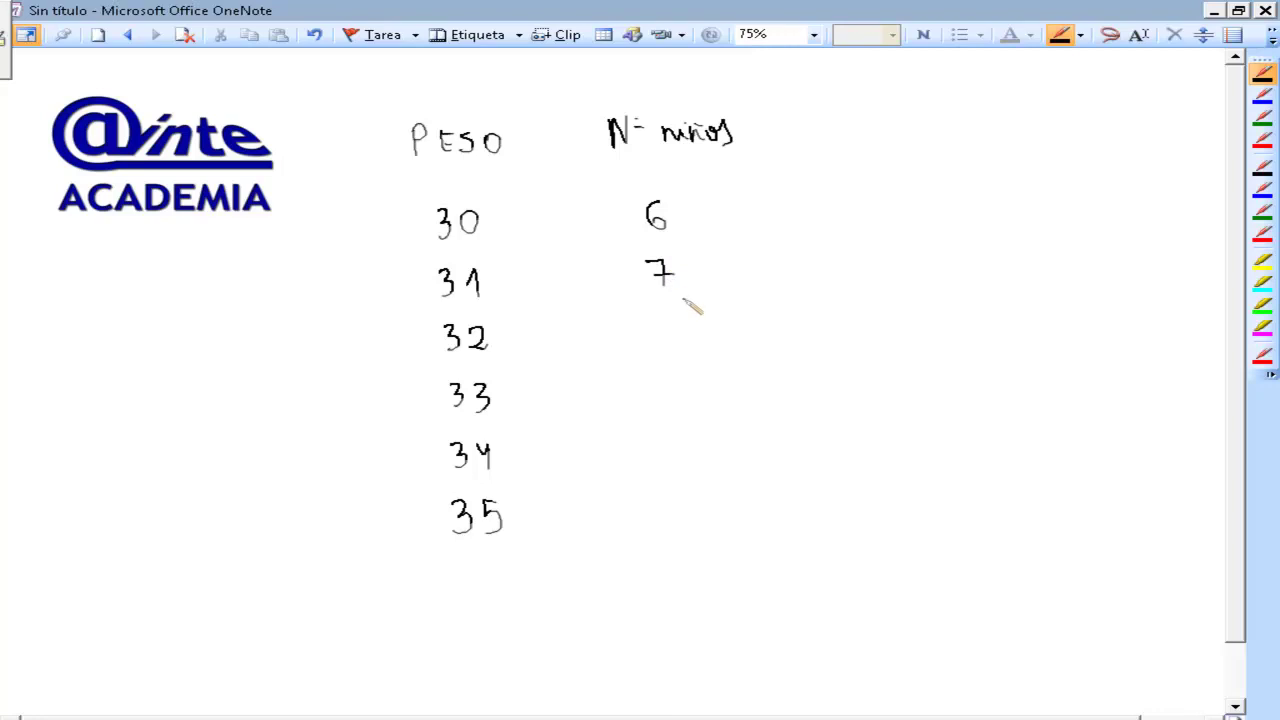
pyautogui.moveTo(658, 316); pyautogui.dragTo(661, 337)
pyautogui.moveTo(648, 384); pyautogui.dragTo(670, 405)
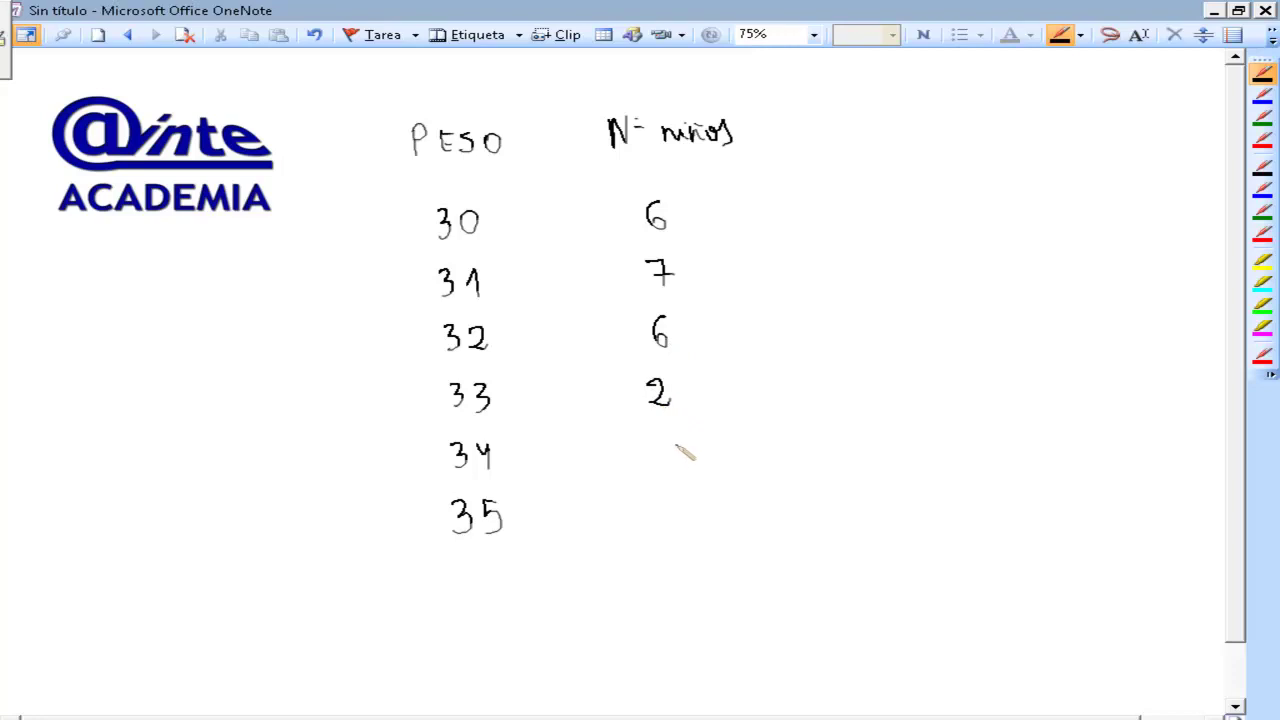
pyautogui.moveTo(667, 442); pyautogui.dragTo(664, 446)
pyautogui.moveTo(662, 501); pyautogui.dragTo(666, 525)
# - Draw the chart axes, tick and label the horizontal axis 30–35, and extend the vertical axis
pyautogui.moveTo(769, 212)
pyautogui.mouseDown()
pyautogui.moveTo(777, 497)
pyautogui.moveTo(1212, 470)
pyautogui.mouseUp()
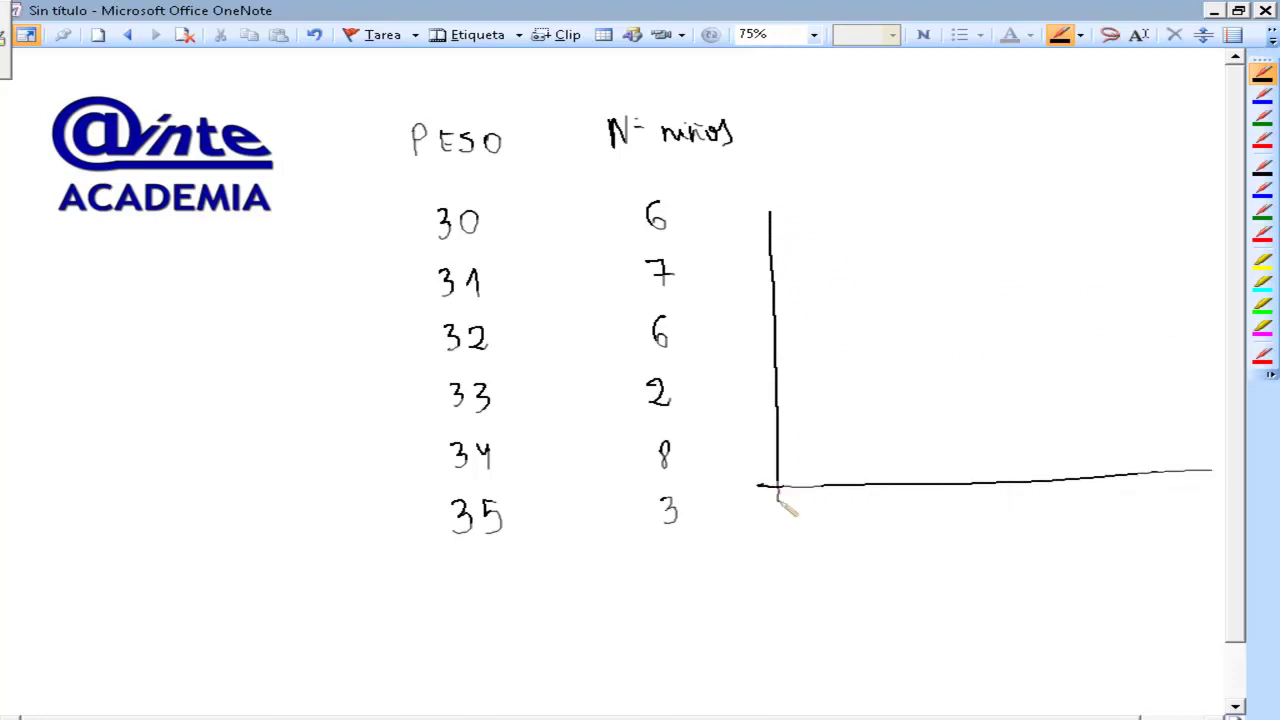
pyautogui.moveTo(802, 515)
pyautogui.mouseDown()
pyautogui.moveTo(804, 530)
pyautogui.moveTo(820, 518)
pyautogui.mouseUp()
pyautogui.moveTo(860, 479)
pyautogui.mouseDown()
pyautogui.moveTo(857, 522)
pyautogui.moveTo(876, 524)
pyautogui.mouseUp()
pyautogui.moveTo(907, 482)
pyautogui.mouseDown()
pyautogui.moveTo(905, 524)
pyautogui.moveTo(928, 522)
pyautogui.mouseUp()
pyautogui.moveTo(951, 478); pyautogui.dragTo(962, 521)
pyautogui.moveTo(994, 478)
pyautogui.mouseDown()
pyautogui.moveTo(994, 520)
pyautogui.moveTo(1010, 520)
pyautogui.mouseUp()
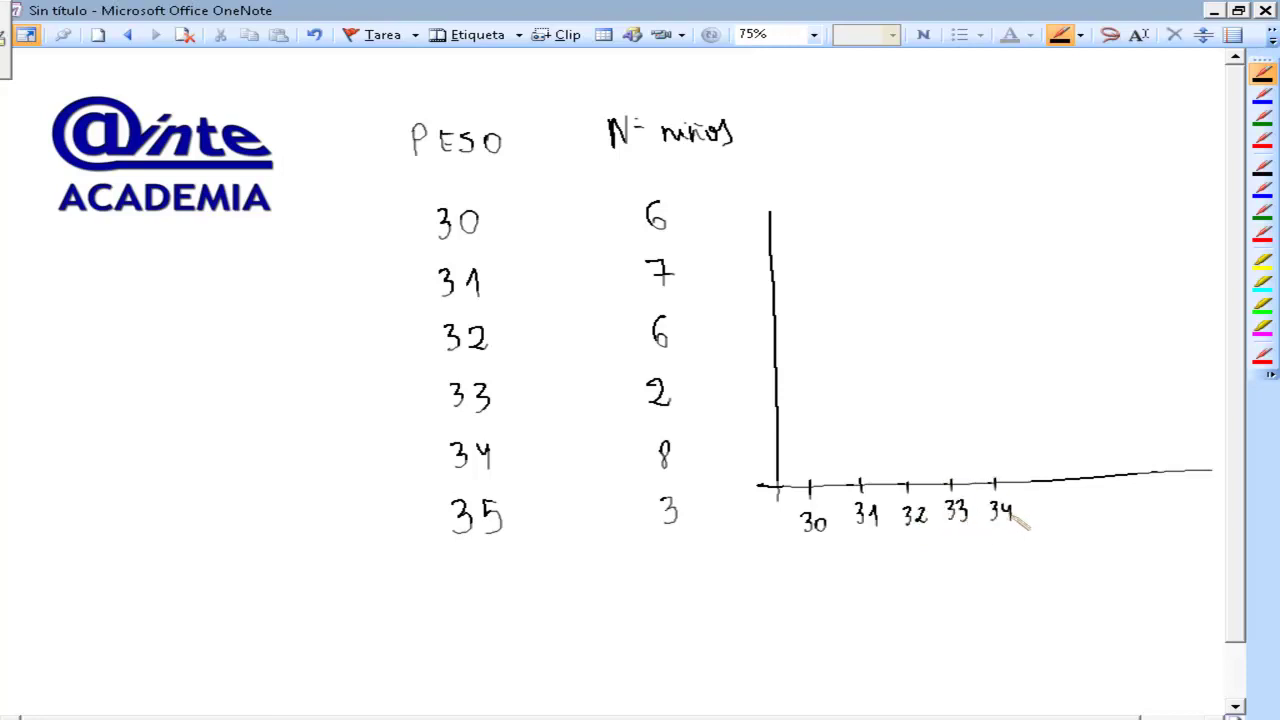
pyautogui.moveTo(1038, 478)
pyautogui.mouseDown()
pyautogui.moveTo(1038, 522)
pyautogui.moveTo(1050, 510)
pyautogui.moveTo(1053, 523)
pyautogui.mouseUp()
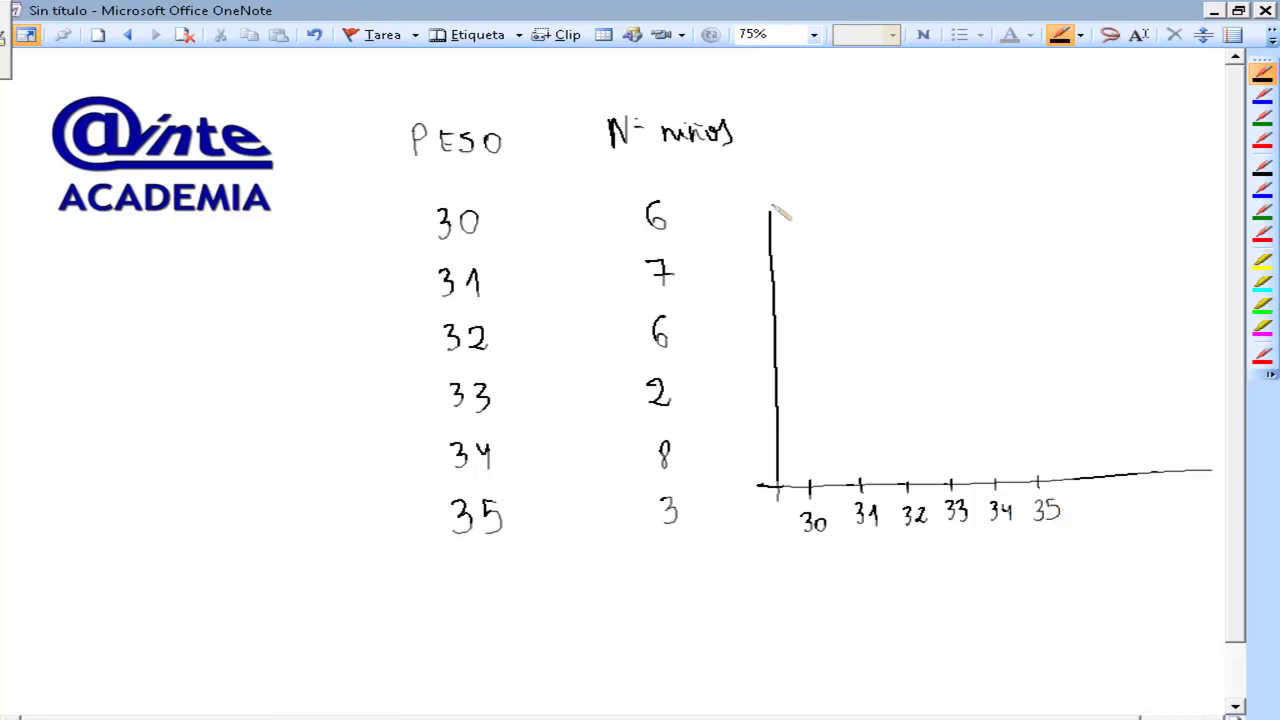
pyautogui.moveTo(770, 212); pyautogui.dragTo(771, 158)
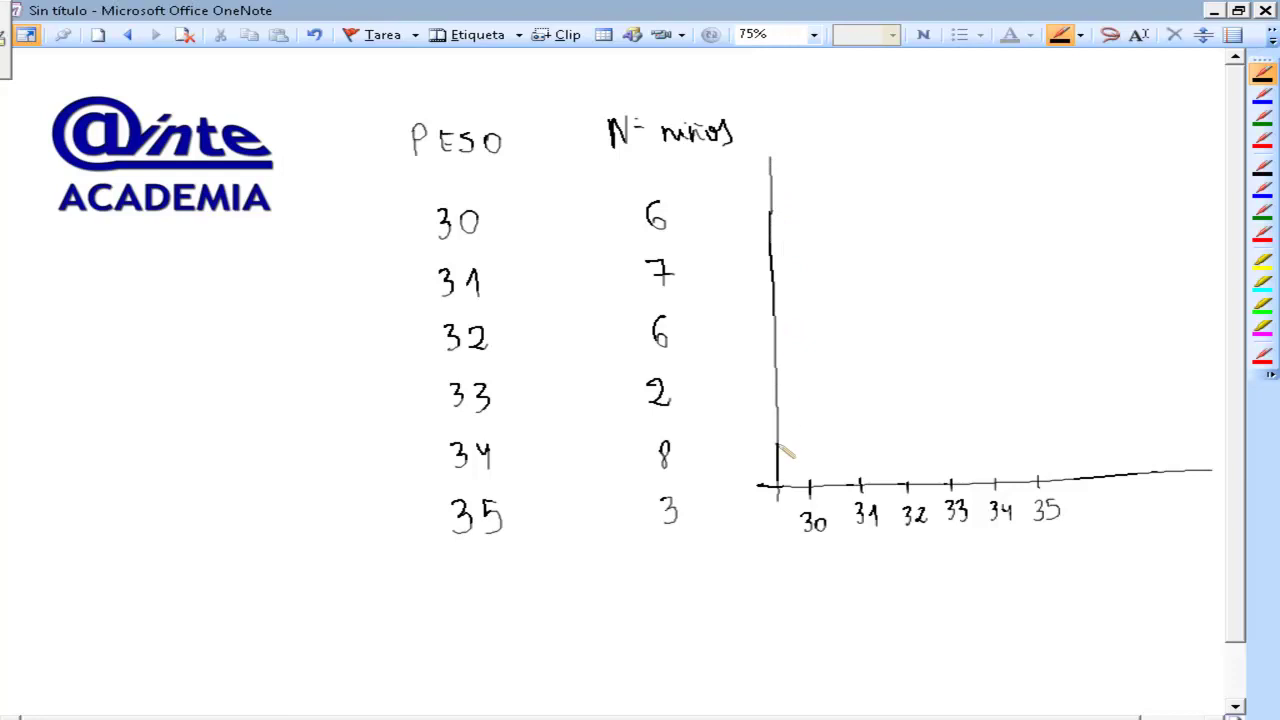
# - Draw tick marks up the vertical axis and number them 1 through 8
pyautogui.moveTo(771, 446); pyautogui.dragTo(782, 446)
pyautogui.moveTo(771, 408)
pyautogui.mouseDown()
pyautogui.moveTo(782, 408)
pyautogui.moveTo(782, 290)
pyautogui.mouseUp()
pyautogui.moveTo(759, 441); pyautogui.dragTo(759, 452)
pyautogui.moveTo(755, 402); pyautogui.dragTo(762, 411)
pyautogui.moveTo(754, 367); pyautogui.dragTo(756, 376)
pyautogui.moveTo(754, 325); pyautogui.dragTo(757, 334)
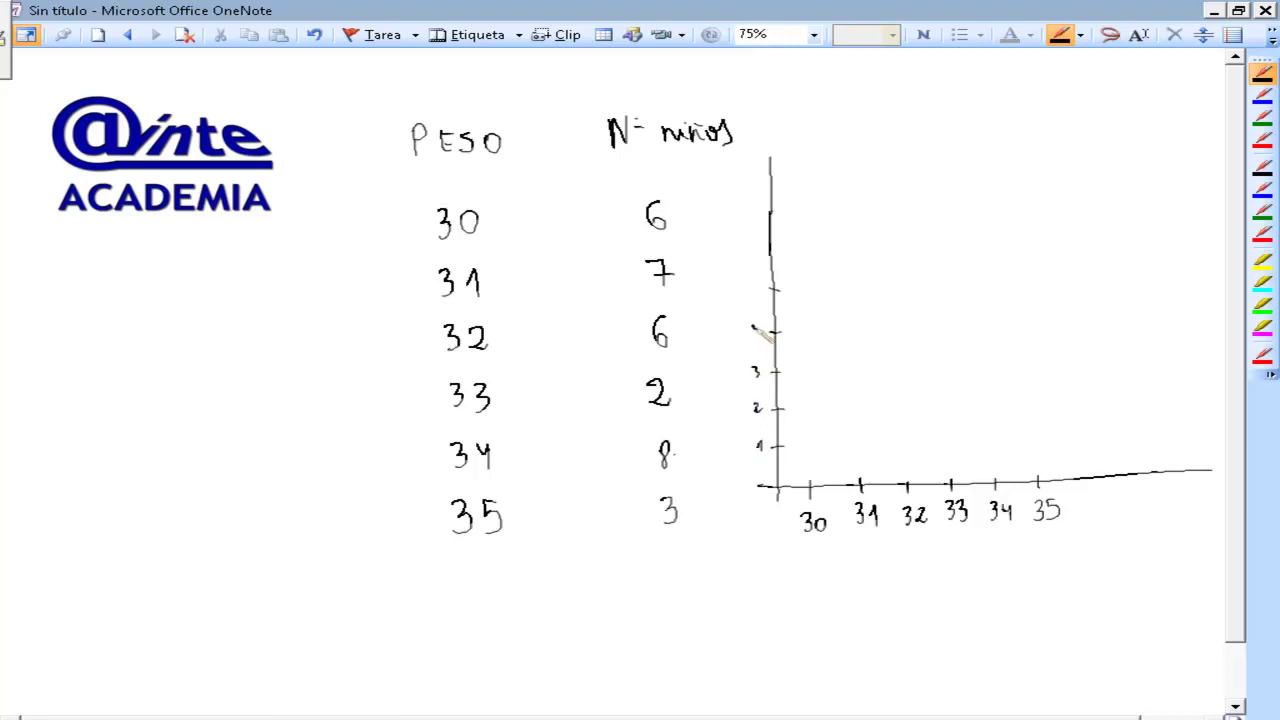
pyautogui.moveTo(754, 281); pyautogui.dragTo(776, 289)
pyautogui.moveTo(753, 231); pyautogui.dragTo(770, 250)
pyautogui.moveTo(766, 192)
pyautogui.mouseDown()
pyautogui.moveTo(779, 192)
pyautogui.moveTo(752, 199)
pyautogui.moveTo(764, 120)
pyautogui.moveTo(778, 147)
pyautogui.moveTo(751, 154)
pyautogui.mouseUp()
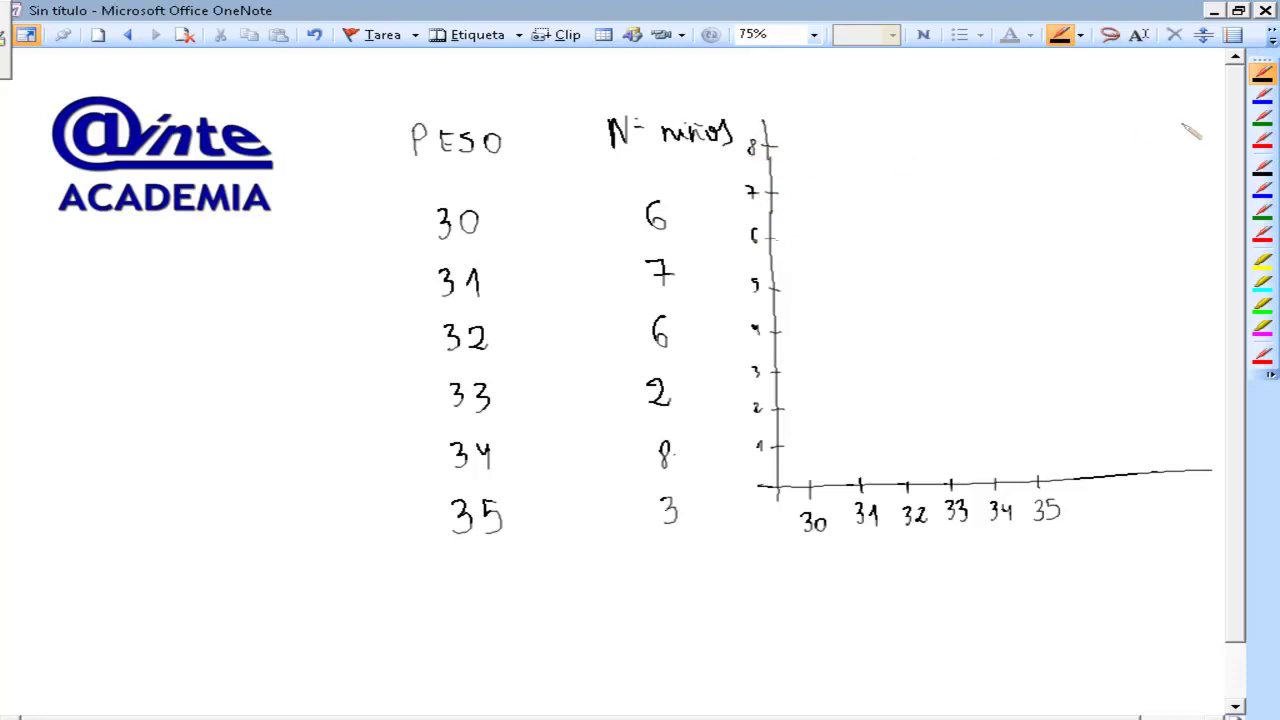
# - Select the blue pen from the pen toolbar
pyautogui.click(1262, 96)
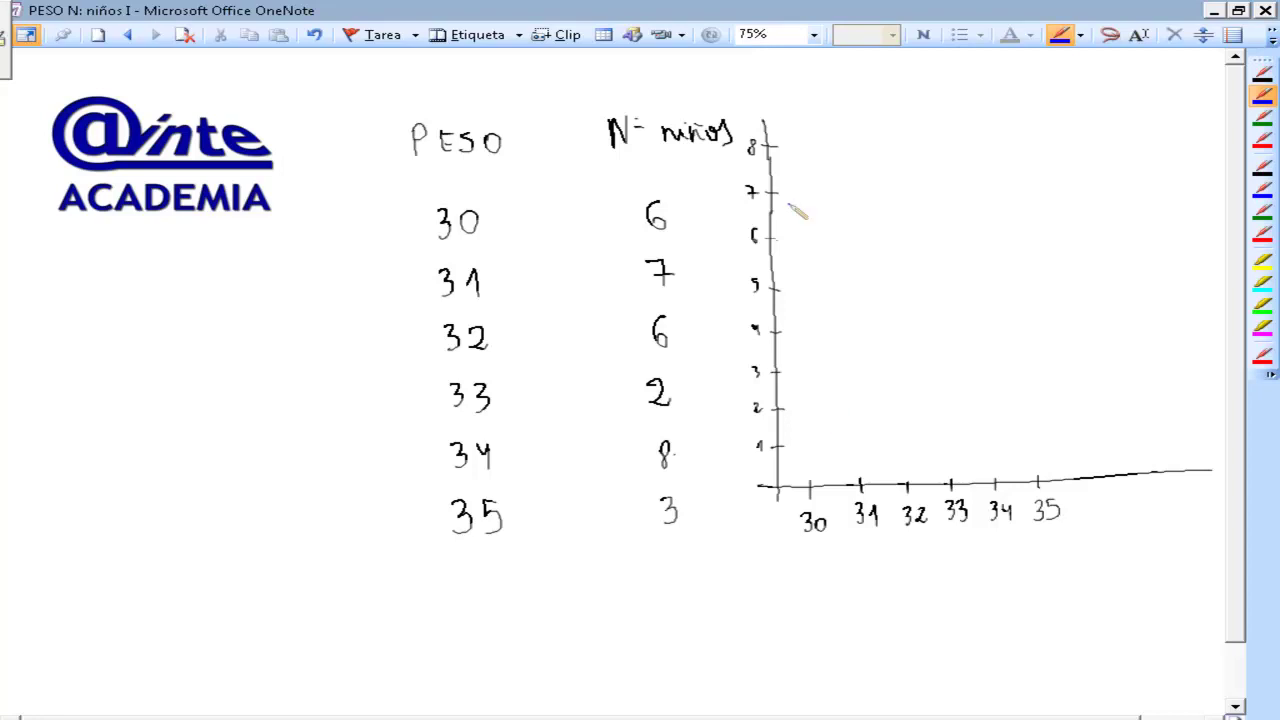
# - Draw blue bars over weights 30–35 with heights 6, 7, 6, 2, 8 and 3
pyautogui.moveTo(788, 240)
pyautogui.mouseDown()
pyautogui.moveTo(806, 240)
pyautogui.moveTo(802, 487)
pyautogui.mouseUp()
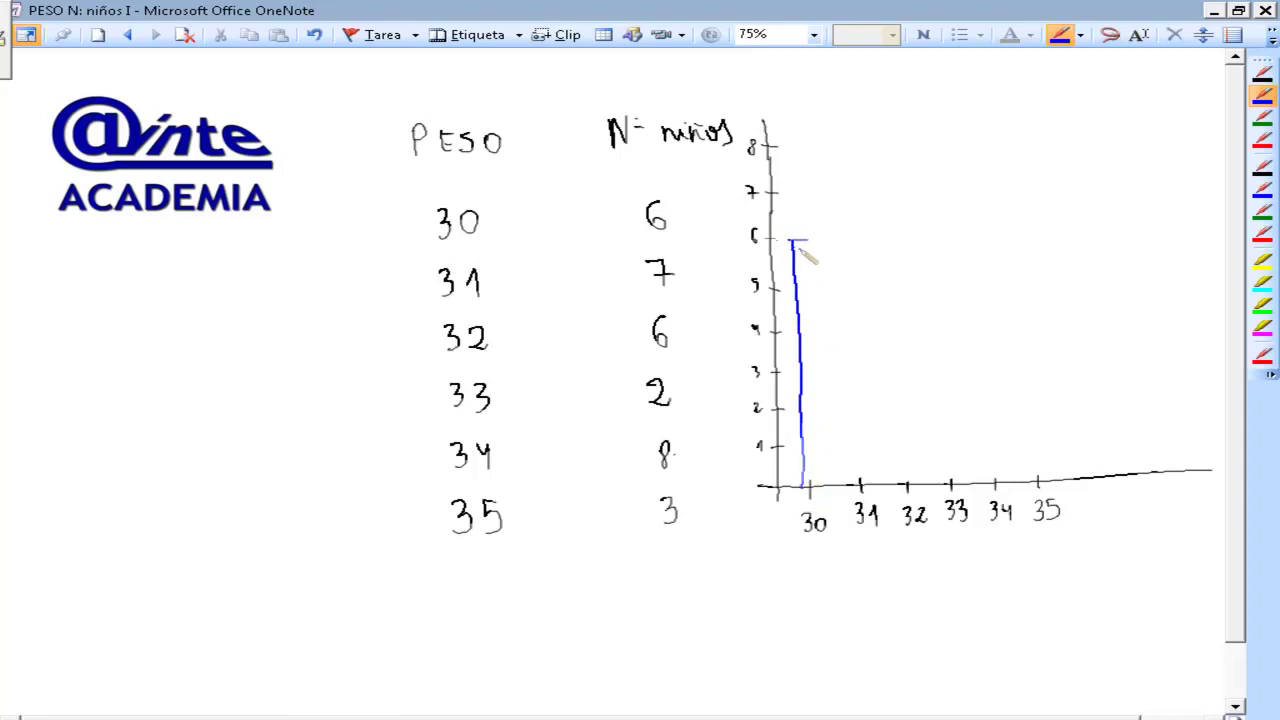
pyautogui.moveTo(809, 241); pyautogui.dragTo(824, 487)
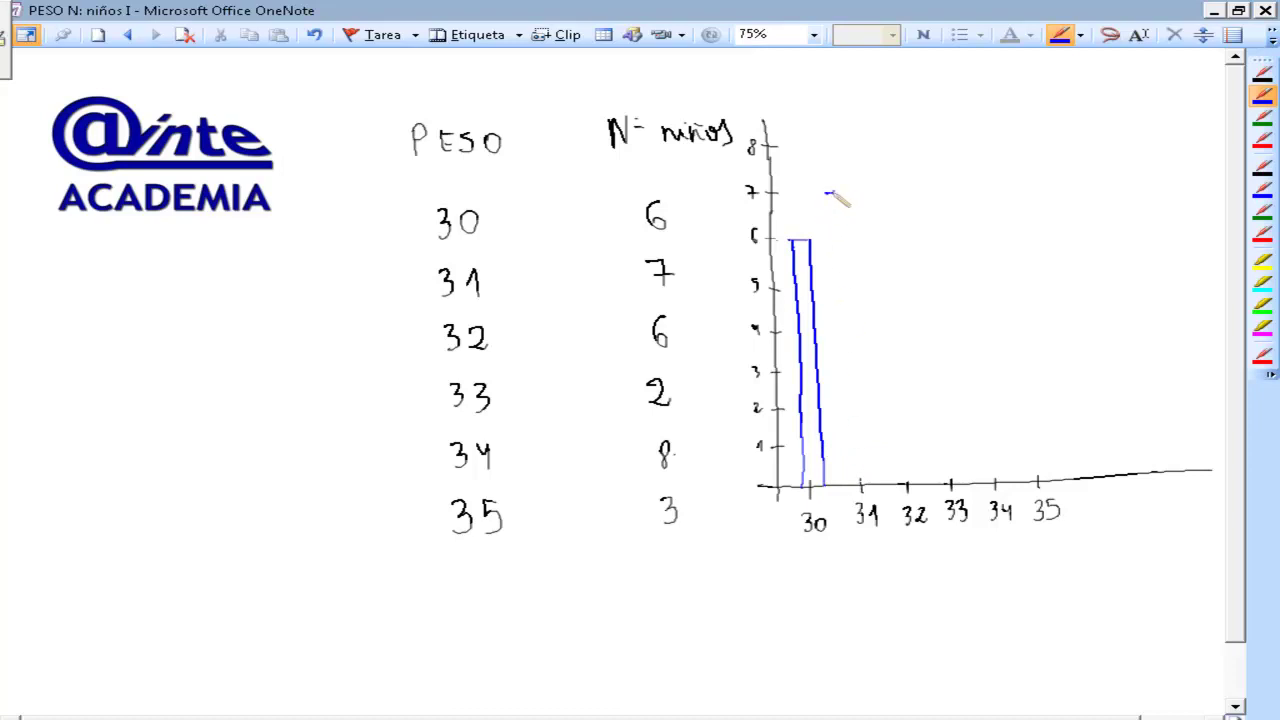
pyautogui.moveTo(826, 192); pyautogui.dragTo(858, 484)
pyautogui.moveTo(840, 190); pyautogui.dragTo(872, 485)
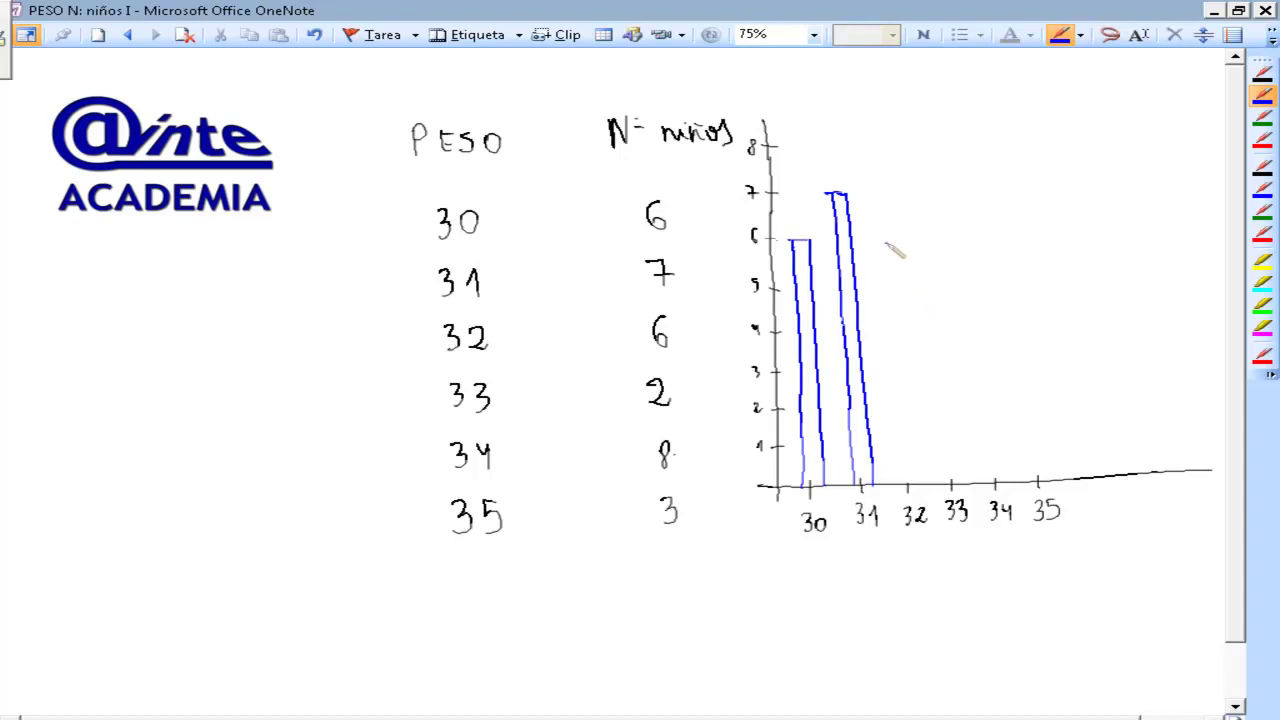
pyautogui.moveTo(886, 243)
pyautogui.mouseDown()
pyautogui.moveTo(905, 243)
pyautogui.moveTo(906, 487)
pyautogui.mouseUp()
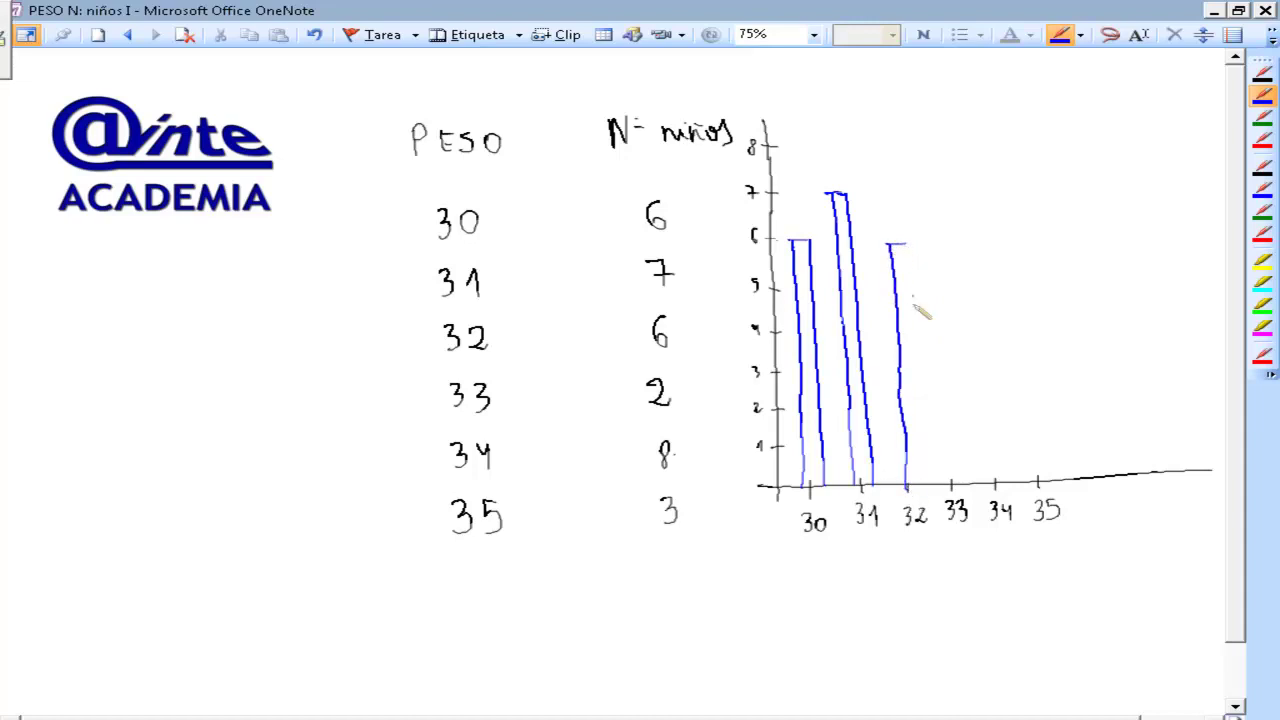
pyautogui.moveTo(909, 245); pyautogui.dragTo(923, 486)
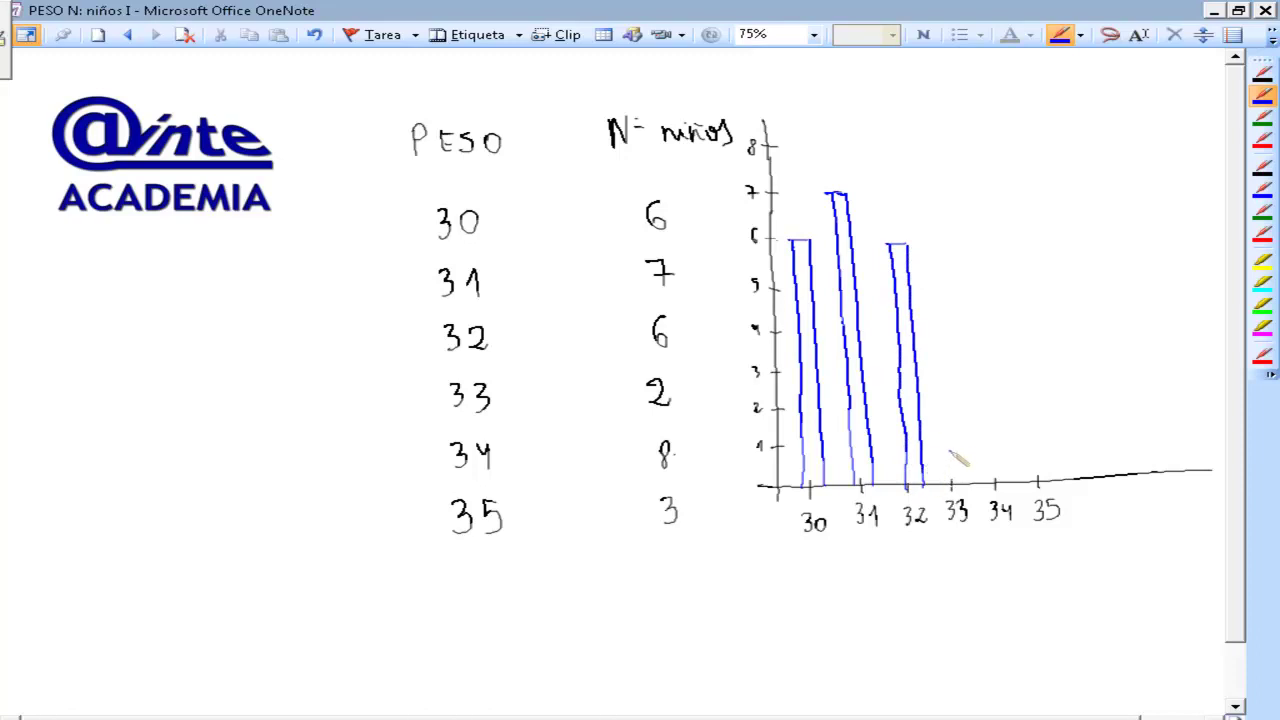
pyautogui.moveTo(945, 486)
pyautogui.mouseDown()
pyautogui.moveTo(958, 452)
pyautogui.moveTo(960, 486)
pyautogui.moveTo(980, 237)
pyautogui.moveTo(968, 150)
pyautogui.moveTo(1006, 481)
pyautogui.mouseUp()
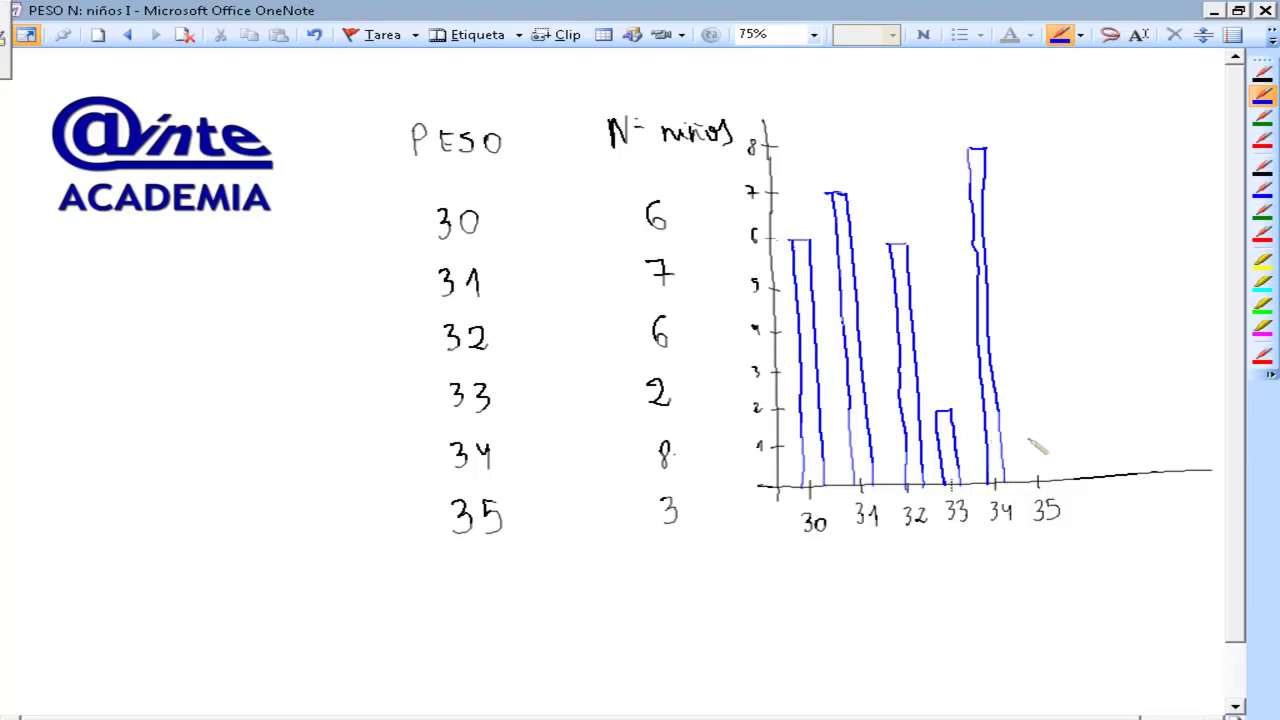
pyautogui.moveTo(1035, 481)
pyautogui.mouseDown()
pyautogui.moveTo(1038, 367)
pyautogui.moveTo(1046, 484)
pyautogui.mouseUp()
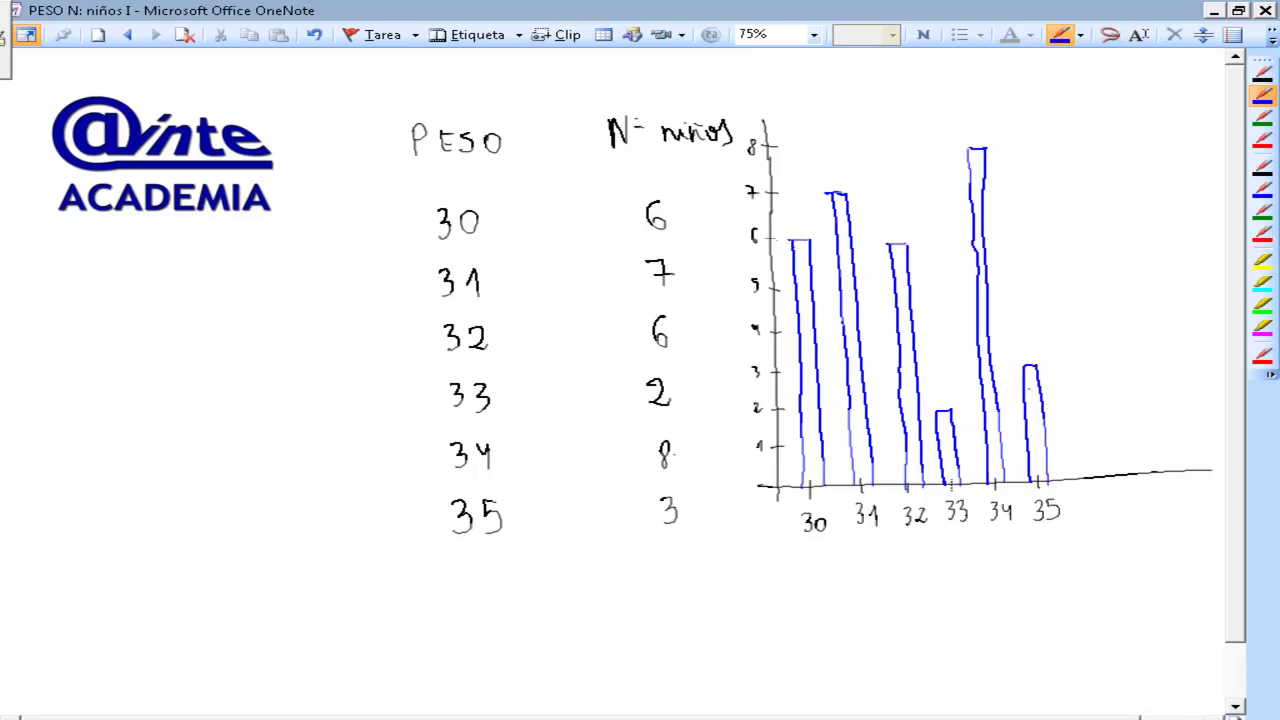
# - Leave pen mode using the Type/Selection tool
pyautogui.click(1138, 34)
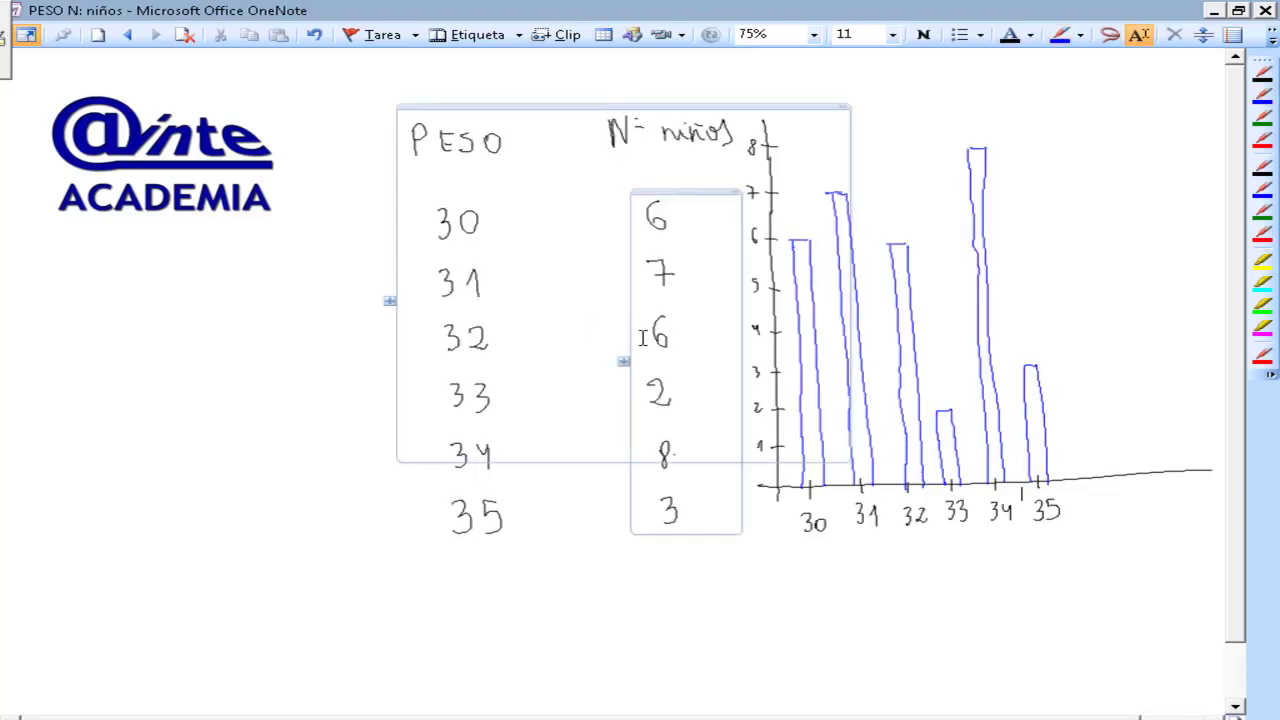